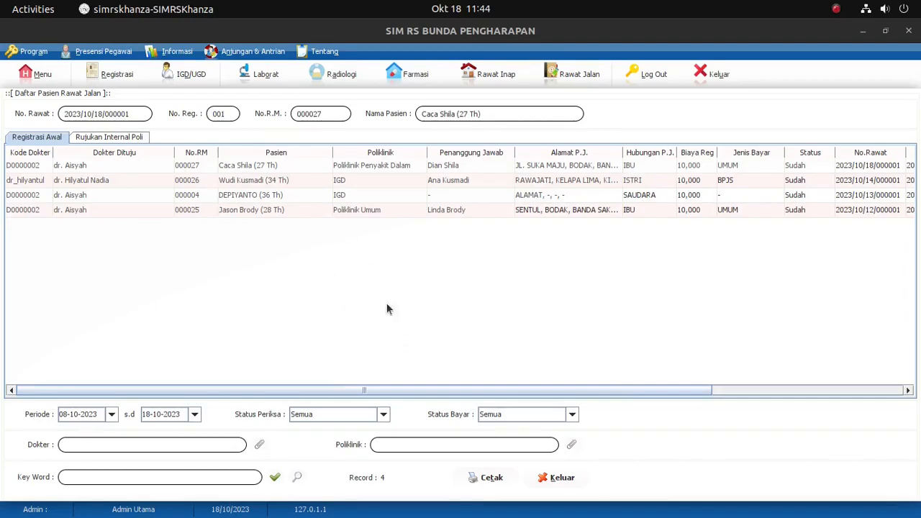
# - Filter the outpatient list by the IGD unit
pyautogui.click(173, 480)
pyautogui.click(572, 446)
pyautogui.click(107, 185)
pyautogui.doubleClick(106, 187)
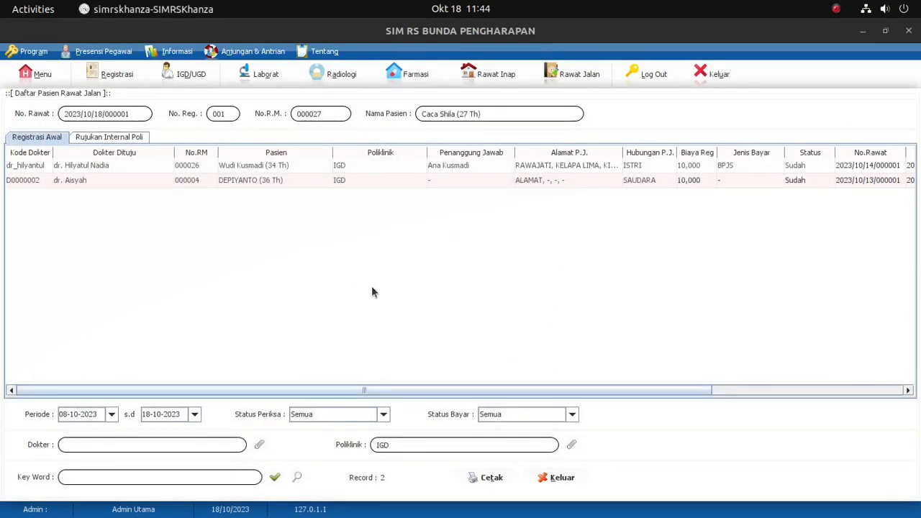
# - Filter the outpatient list by Poliklinik Penyakit Dalam, and clear the polyclinic filter to list all patients
pyautogui.click(571, 447)
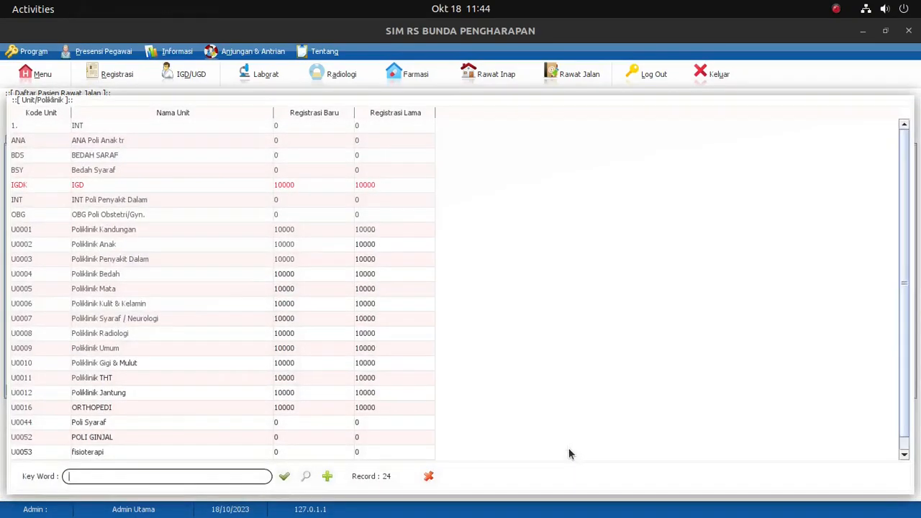
pyautogui.doubleClick(161, 261)
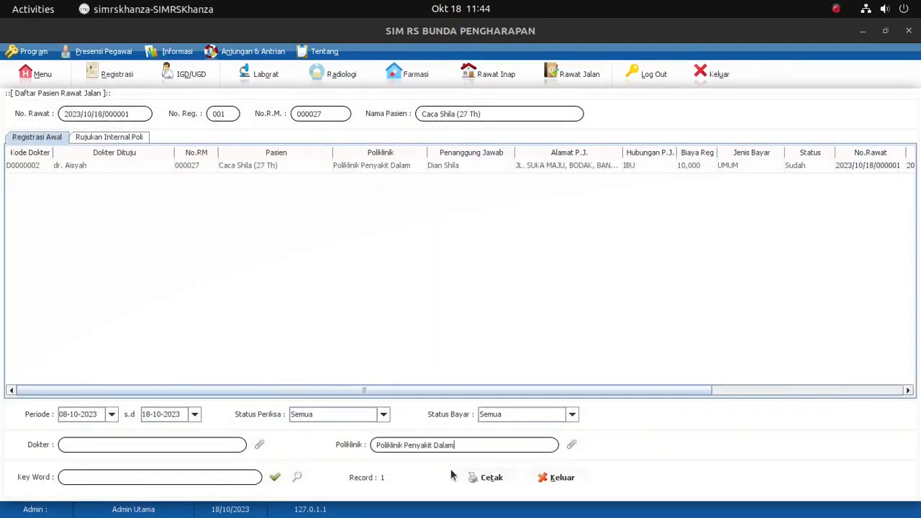
pyautogui.press('BackSpace')
pyautogui.press('BackSpace')
pyautogui.press('BackSpace')
pyautogui.press('BackSpace')
pyautogui.press('BackSpace')
pyautogui.press('BackSpace')
pyautogui.press('BackSpace')
pyautogui.press('BackSpace')
pyautogui.press('BackSpace')
pyautogui.press('BackSpace')
pyautogui.press('BackSpace')
pyautogui.press('BackSpace')
pyautogui.press('BackSpace')
pyautogui.press('BackSpace')
pyautogui.press('BackSpace')
pyautogui.press('BackSpace')
pyautogui.press('BackSpace')
pyautogui.press('BackSpace')
pyautogui.press('BackSpace')
pyautogui.press('BackSpace')
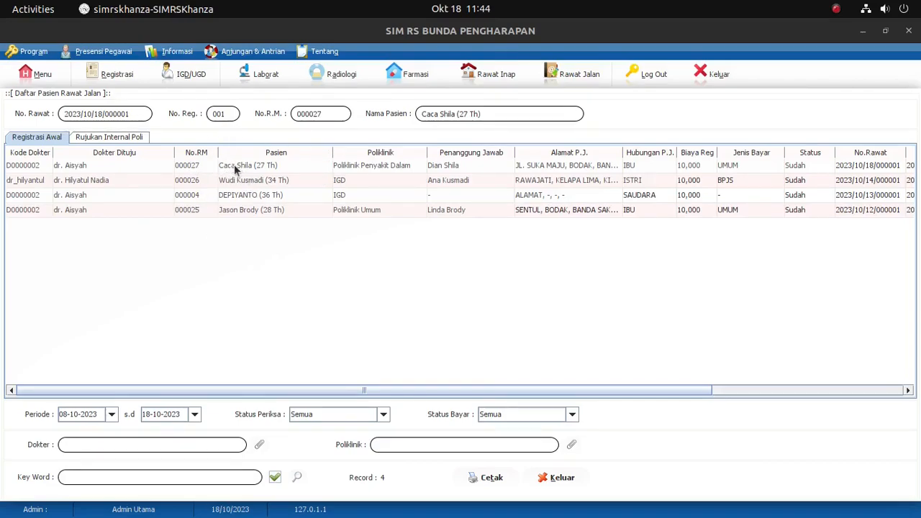
# - Search the outpatient list by the patient's first name and by the patient's medical record number
pyautogui.click(165, 472)
pyautogui.write('caca')
pyautogui.press('Return')
pyautogui.write('000027')
pyautogui.press('Return')
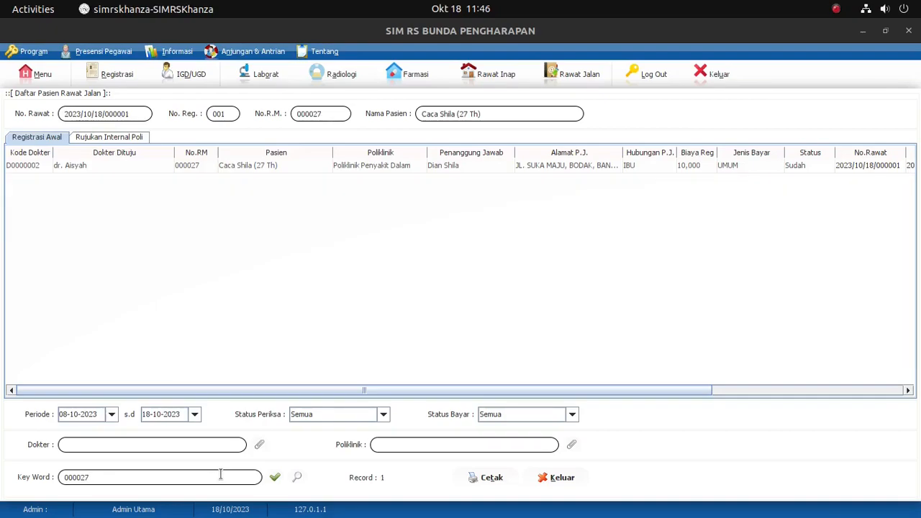
# - Clear the medical record number from the keyword search and reload the full outpatient list
pyautogui.press('BackSpace')
pyautogui.press('BackSpace')
pyautogui.press('BackSpace')
pyautogui.press('BackSpace')
pyautogui.press('BackSpace')
pyautogui.press('BackSpace')
pyautogui.press('Return')
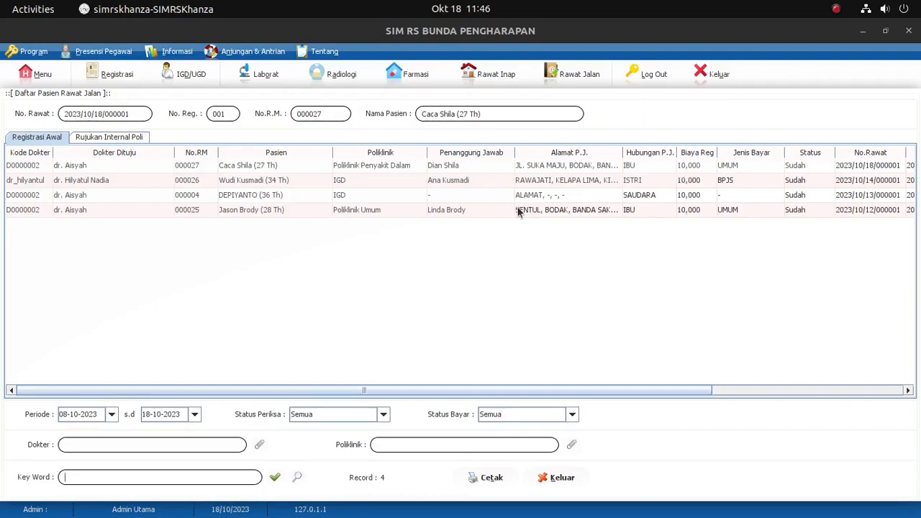
# - Search the outpatient list for the address keyword "sentul", and clear the keyword to list all patients
pyautogui.write('sentul')
pyautogui.press('Return')
pyautogui.press('BackSpace')
pyautogui.press('BackSpace')
pyautogui.press('BackSpace')
pyautogui.press('BackSpace')
pyautogui.press('BackSpace')
pyautogui.press('BackSpace')
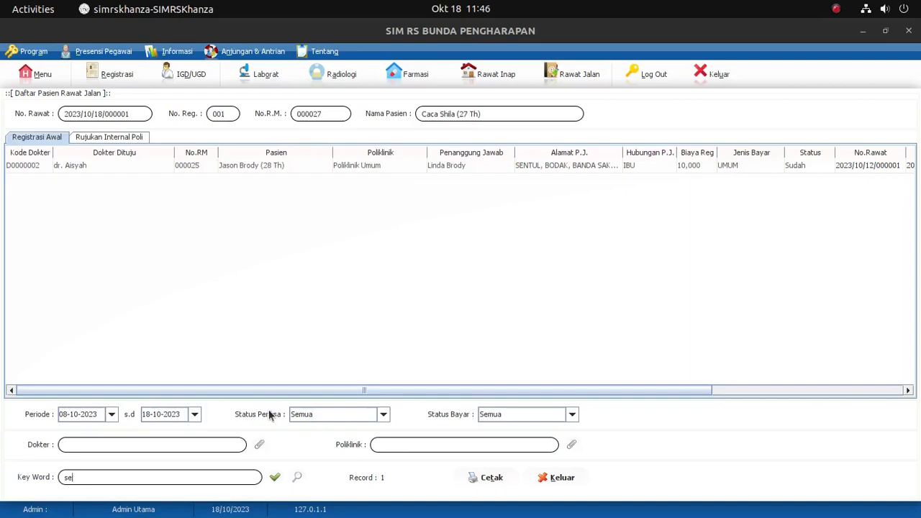
pyautogui.press('Return')
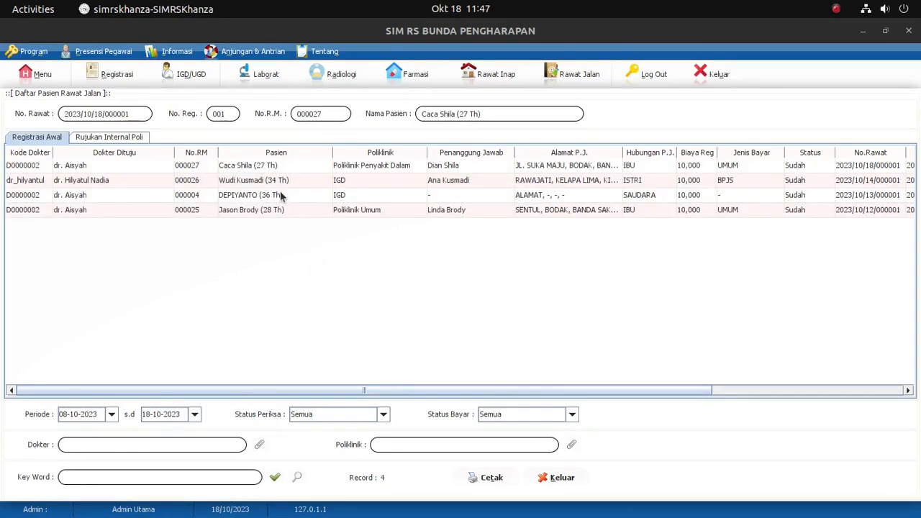
# - Open Billing Total for the Poliklinik Penyakit Dalam patient to view the charges, and close it without saving the payment
pyautogui.click(281, 168)
pyautogui.rightClick(280, 167)
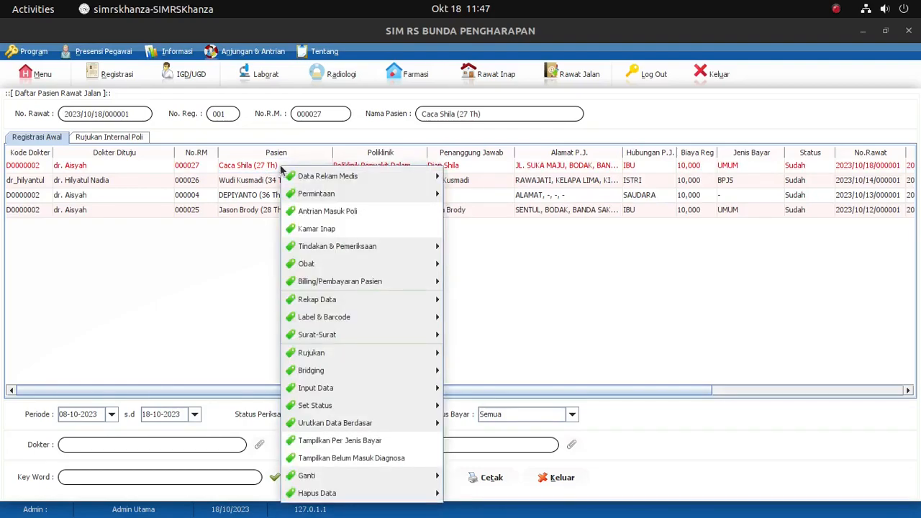
pyautogui.moveTo(355, 287)
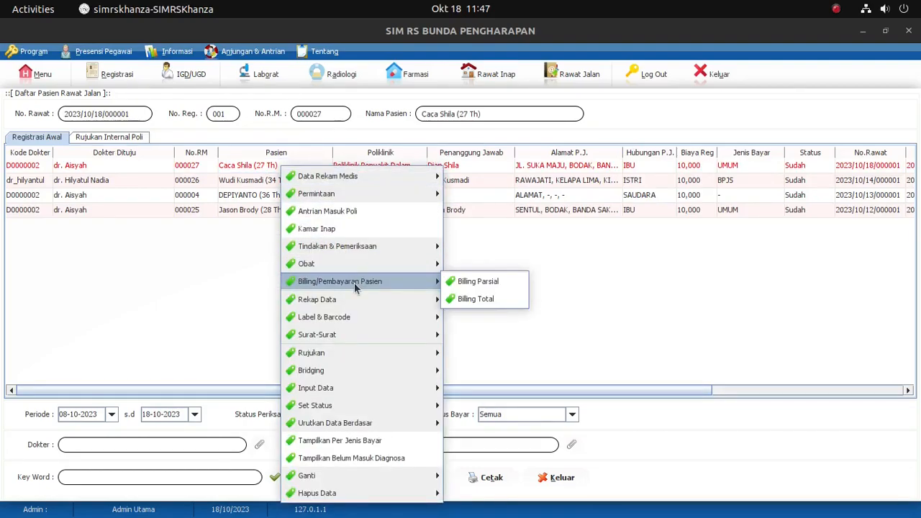
pyautogui.click(464, 300)
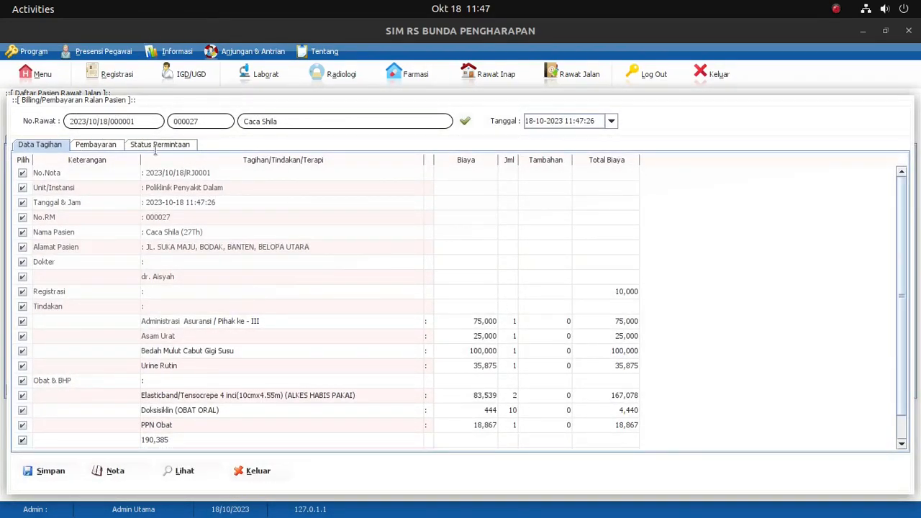
pyautogui.click(258, 471)
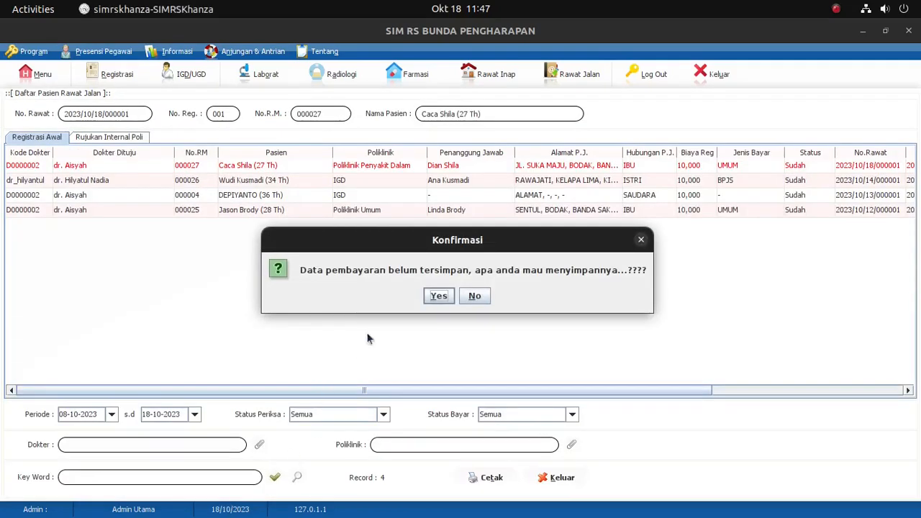
pyautogui.click(475, 295)
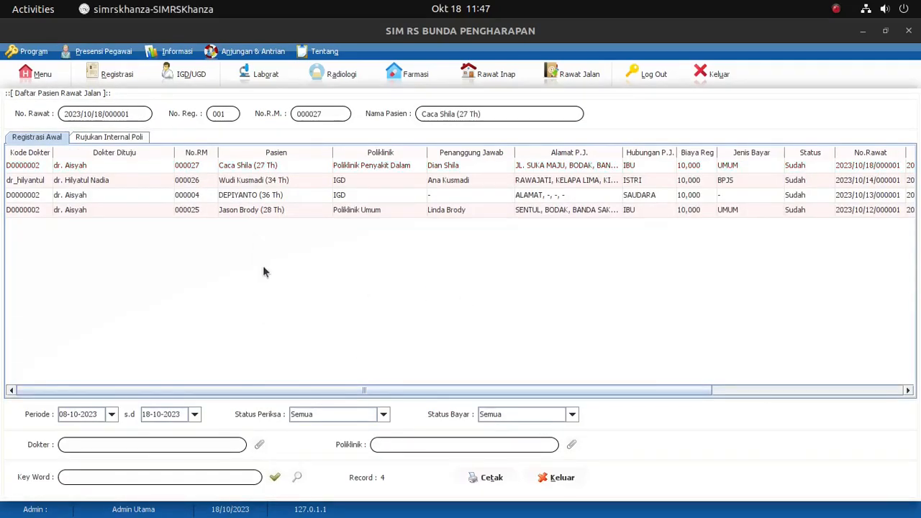
# - Reopen the same patient's billing to examine the request statuses and payment form, and exit without saving
pyautogui.doubleClick(194, 170)
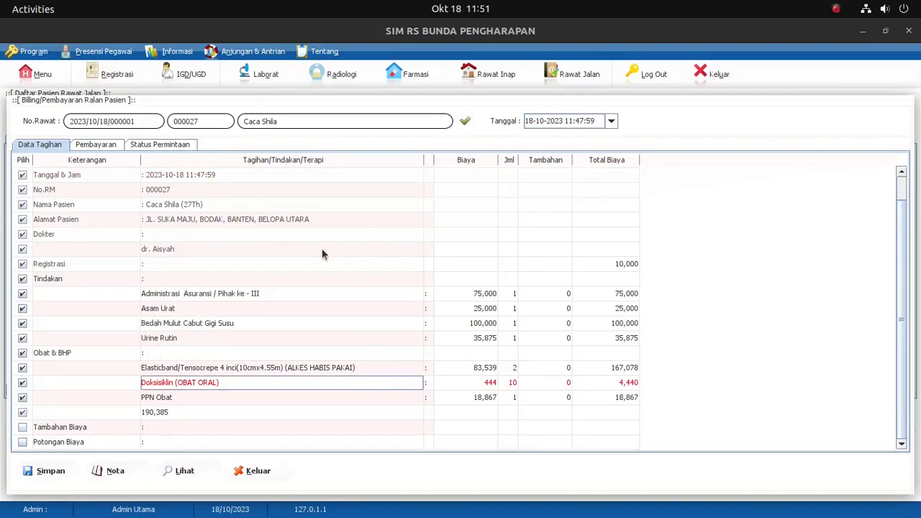
pyautogui.click(160, 146)
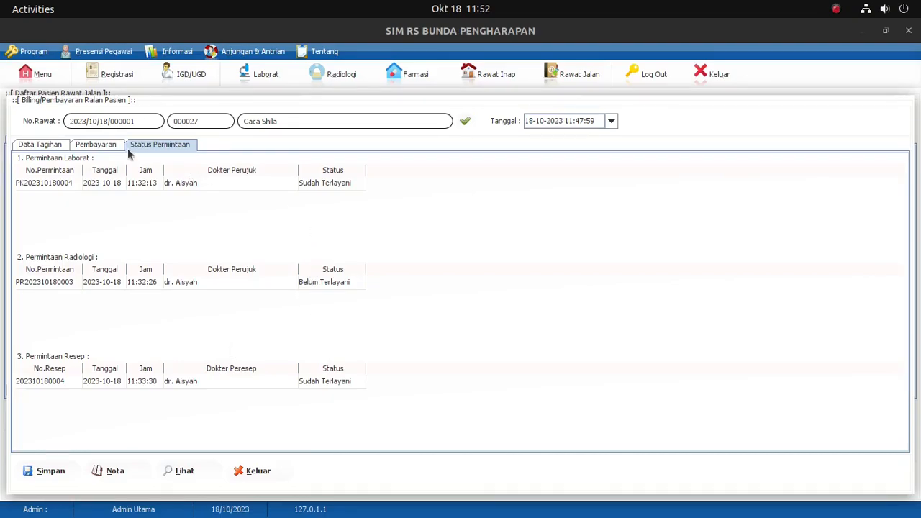
pyautogui.click(106, 147)
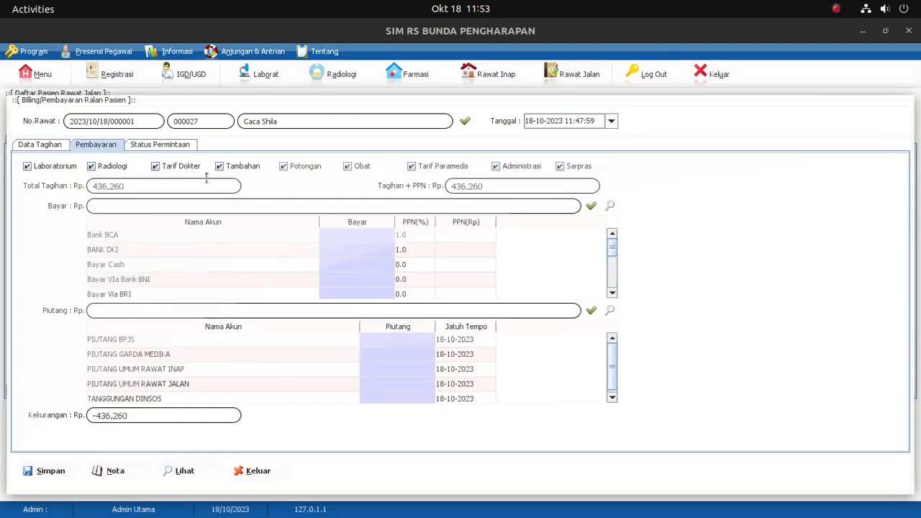
pyautogui.click(64, 145)
pyautogui.click(261, 472)
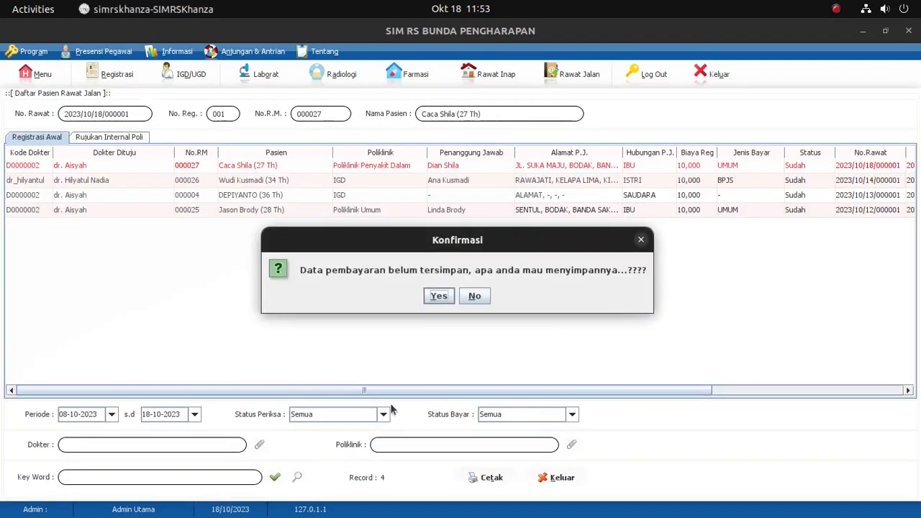
pyautogui.click(475, 296)
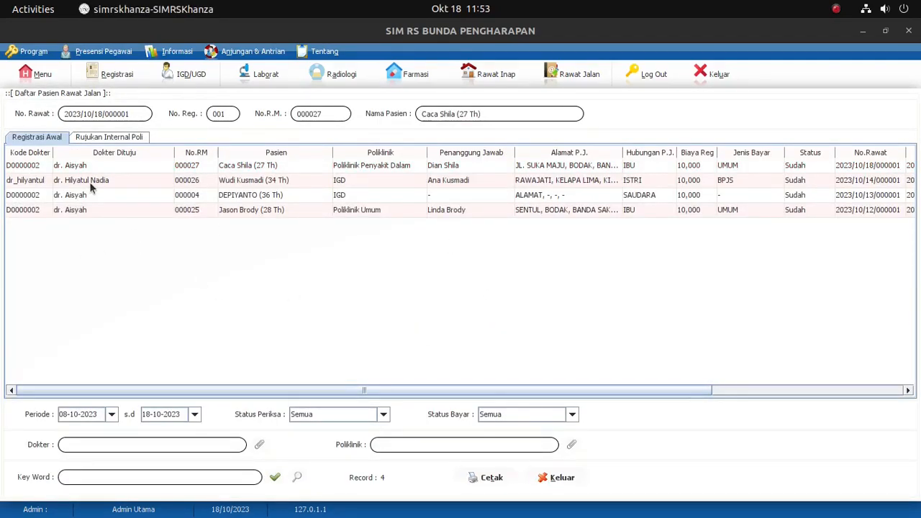
# - Recheck the patient's charges, radiology request status and payment accounts in the billing, and leave without saving
pyautogui.click(189, 167)
pyautogui.doubleClick(189, 167)
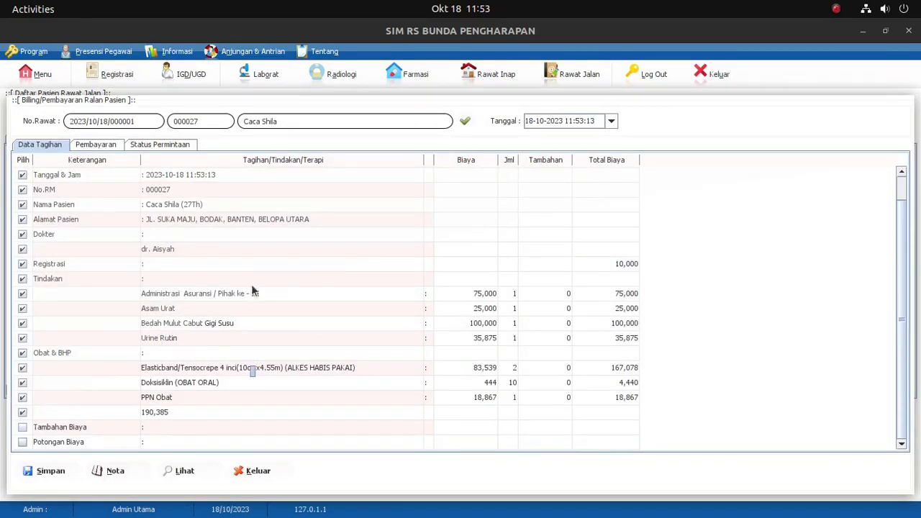
pyautogui.click(183, 144)
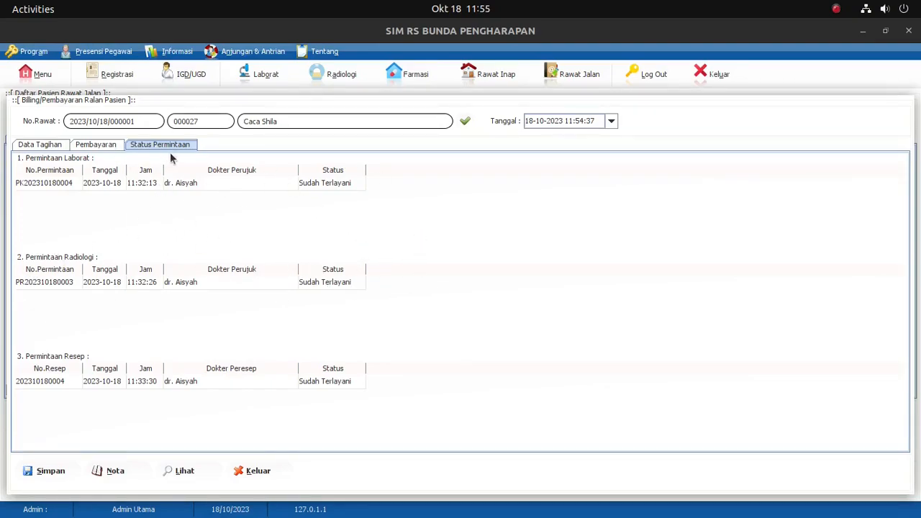
pyautogui.click(115, 143)
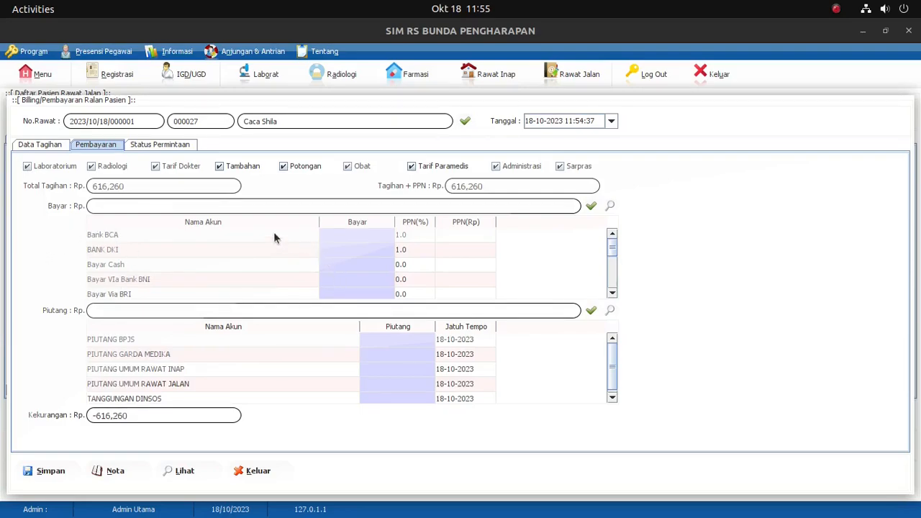
pyautogui.click(164, 253)
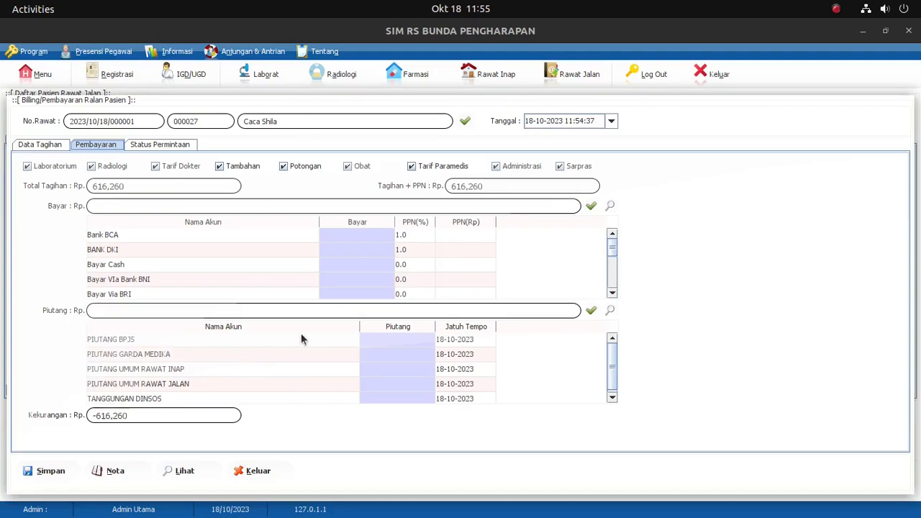
pyautogui.scroll(-1, 207, 378)
pyautogui.click(253, 472)
pyautogui.click(473, 297)
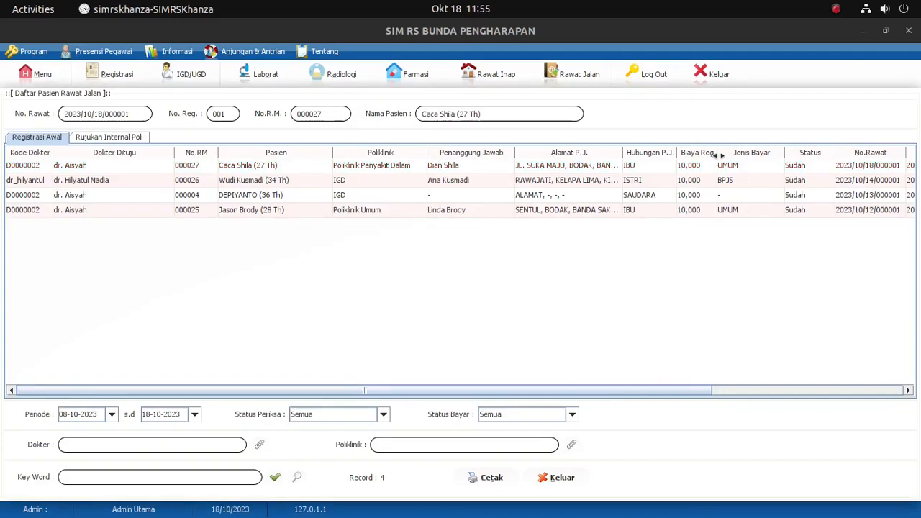
# - Open the Poliklinik Penyakit Dalam patient's billing and enter a Bayar Cash payment of 700000
pyautogui.doubleClick(191, 166)
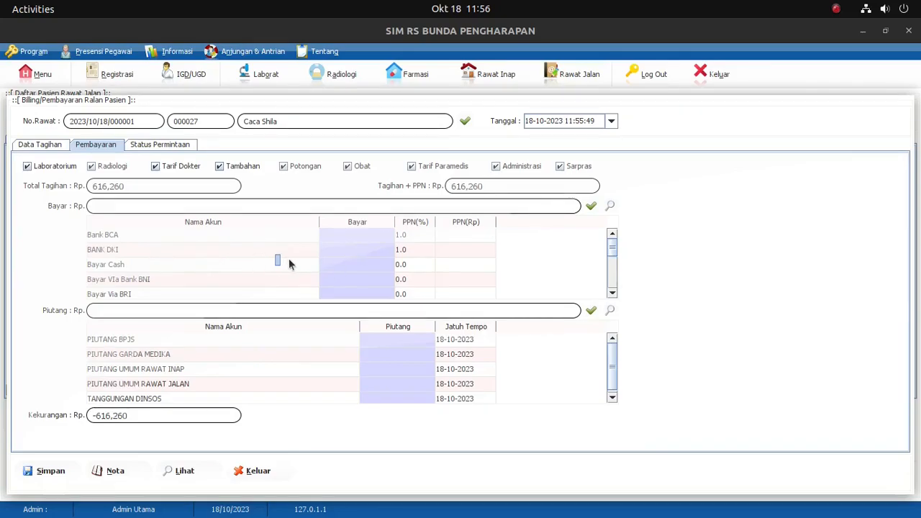
pyautogui.click(343, 265)
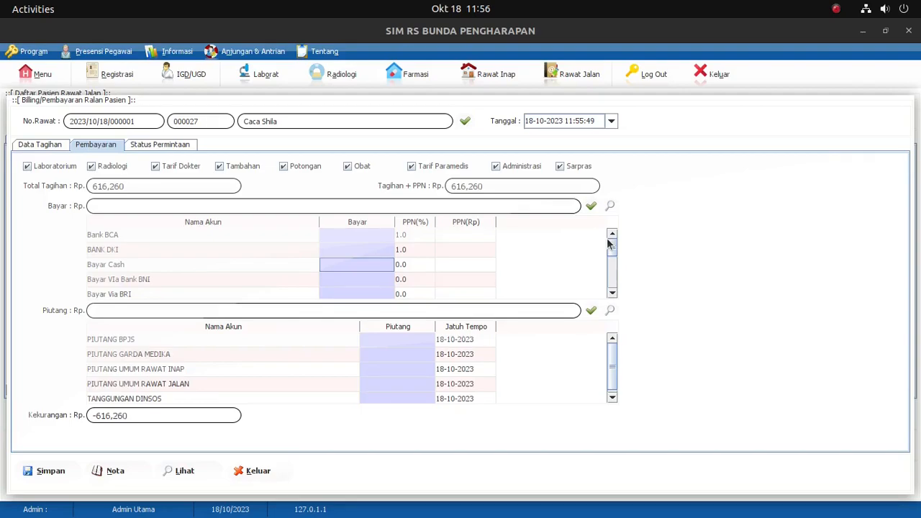
pyautogui.write('700000')
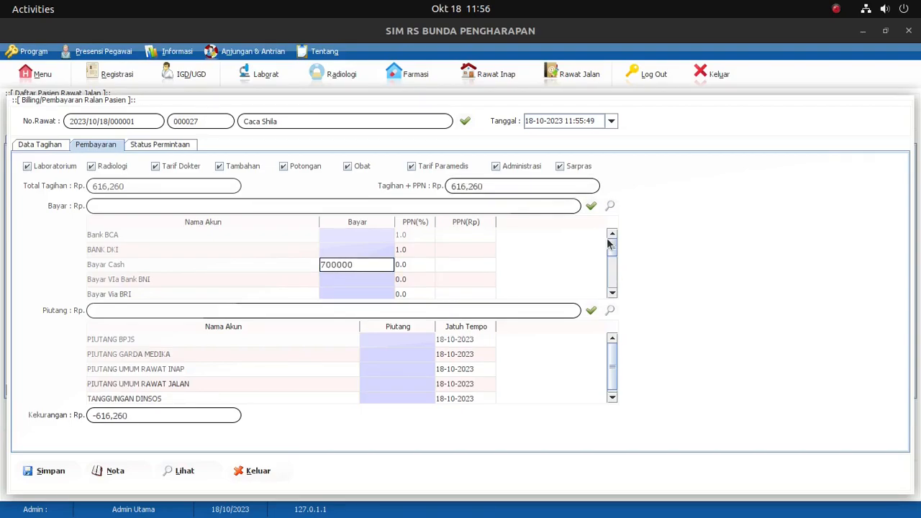
pyautogui.press('Return')
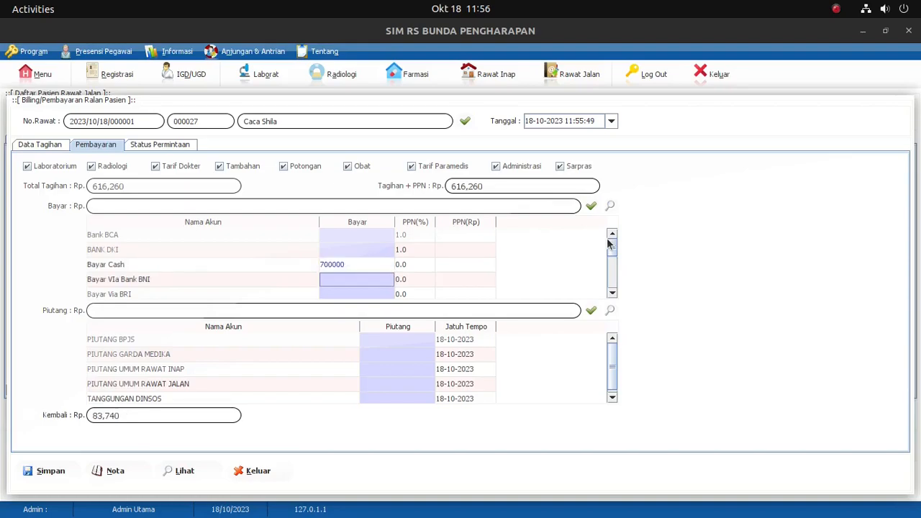
pyautogui.click(130, 415)
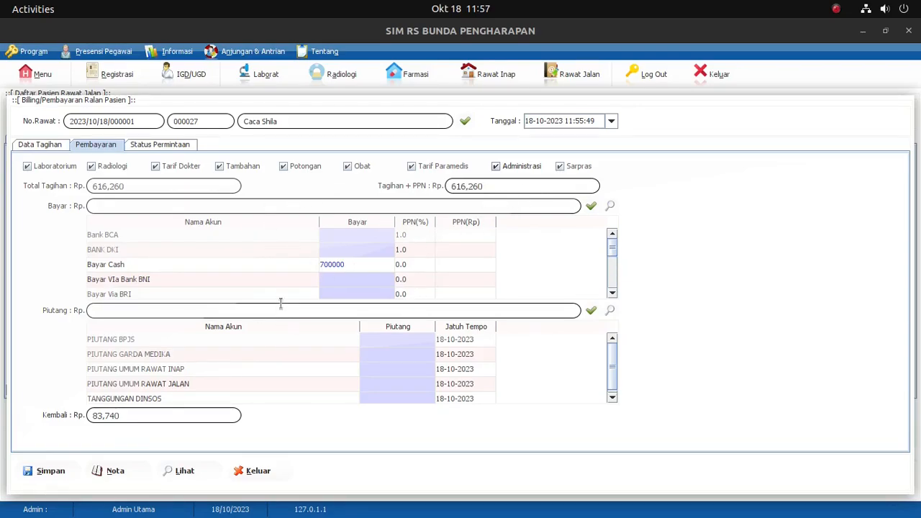
# - Save the payment and choose Nota as the document to print
pyautogui.click(44, 473)
pyautogui.click(502, 284)
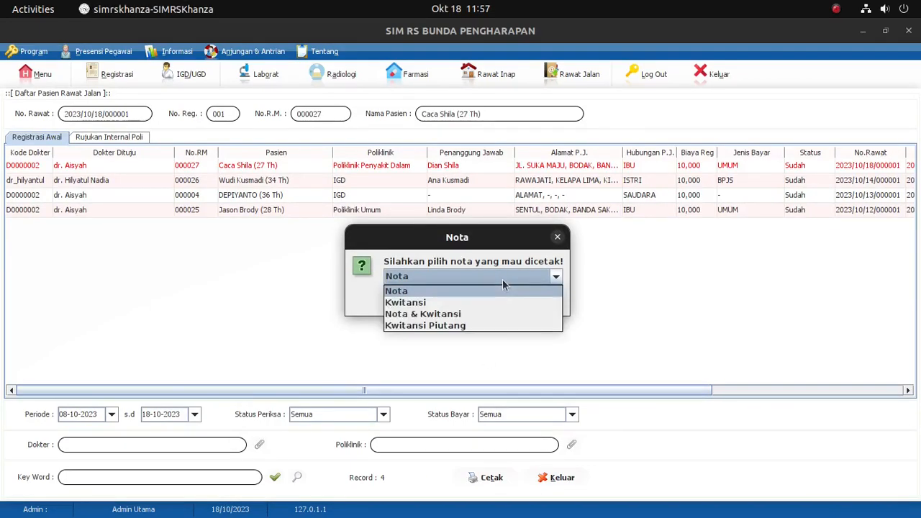
pyautogui.click(486, 302)
pyautogui.click(510, 281)
pyautogui.click(508, 314)
pyautogui.click(509, 280)
pyautogui.click(507, 290)
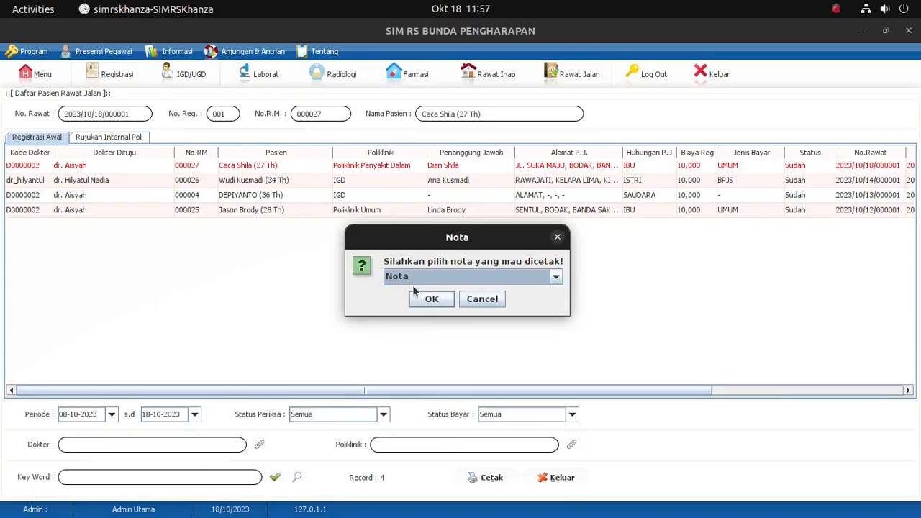
pyautogui.click(431, 300)
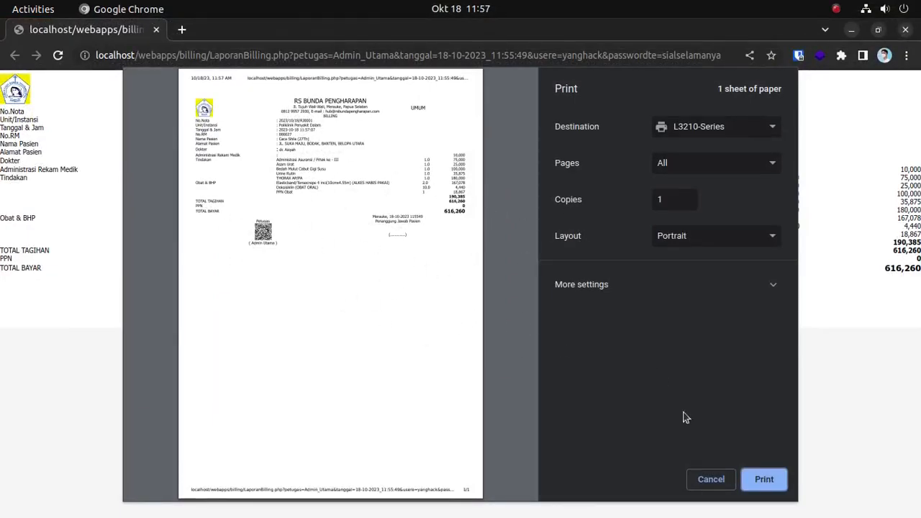
# - Cancel printing to review the billed medicines, and check the patient's Status Bayar in the outpatient list
pyautogui.click(710, 478)
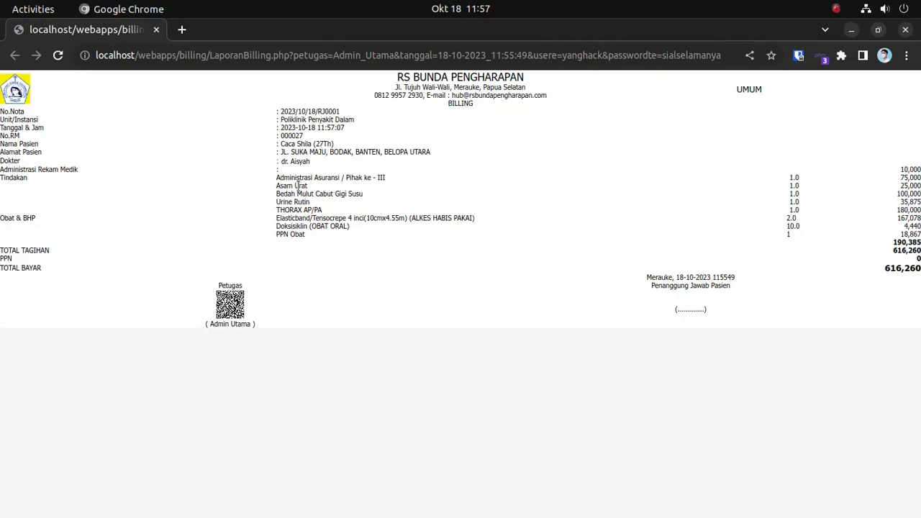
pyautogui.moveTo(274, 218); pyautogui.dragTo(358, 232)
pyautogui.click(358, 231)
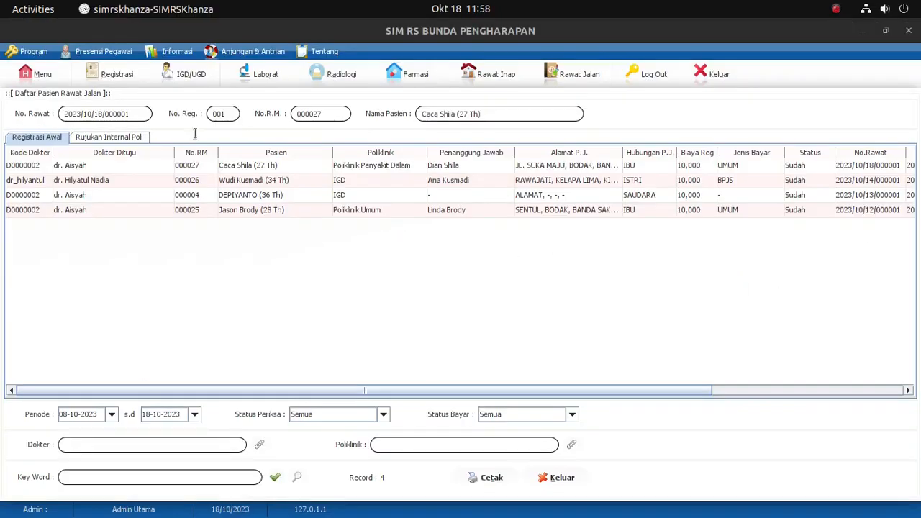
pyautogui.moveTo(389, 392); pyautogui.dragTo(582, 385)
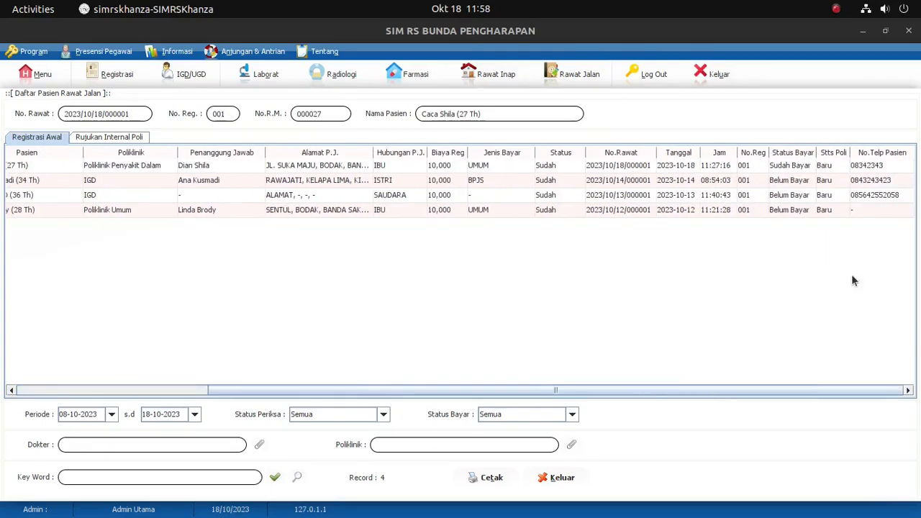